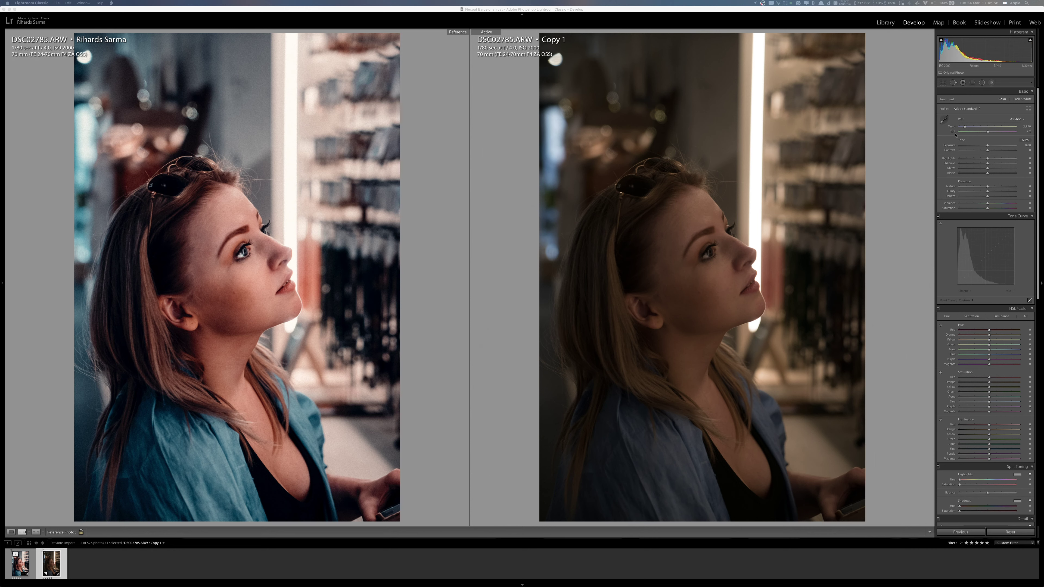
Cool the unedited copy's white balance and flatten its tones with higher exposure and shadows and lower contrast, highlights and whites
{"action": "left_click", "coordinate": [963, 129]}
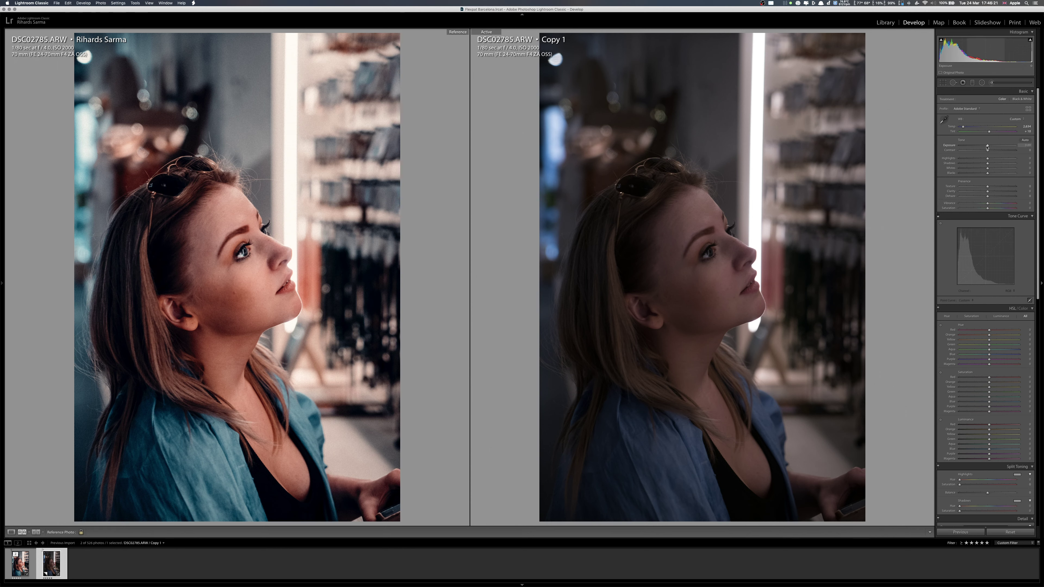
{"action": "left_click_drag", "start_coordinate": [987, 145], "coordinate": [992, 145]}
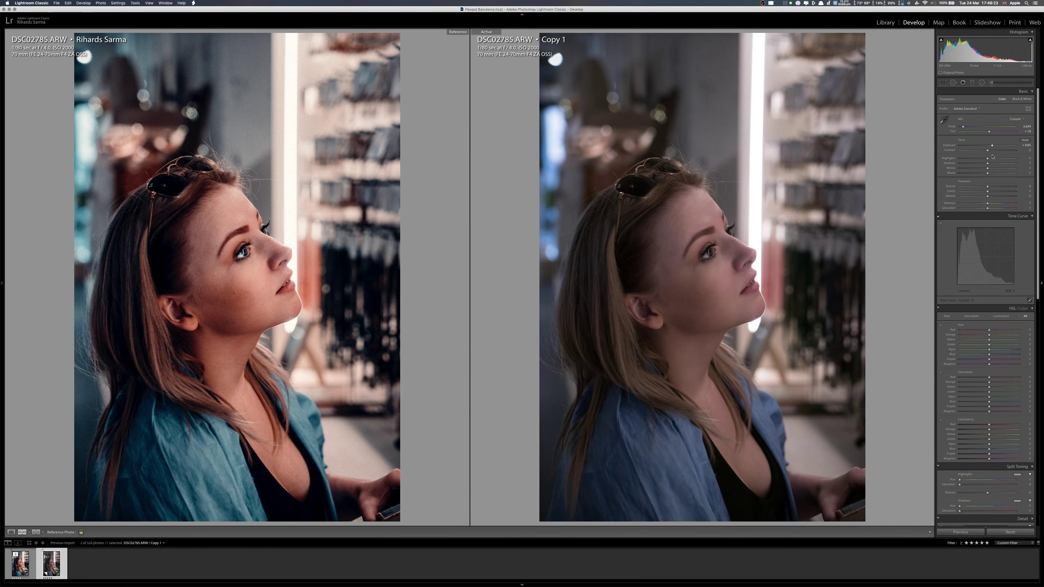
{"action": "left_click_drag", "start_coordinate": [988, 151], "coordinate": [961, 151]}
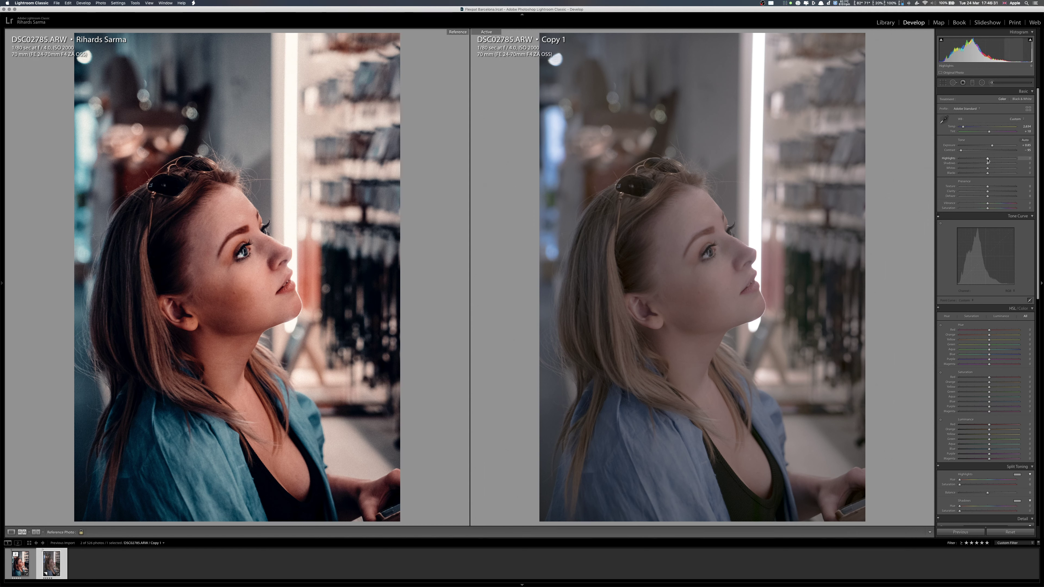
{"action": "left_click_drag", "start_coordinate": [987, 158], "coordinate": [972, 159]}
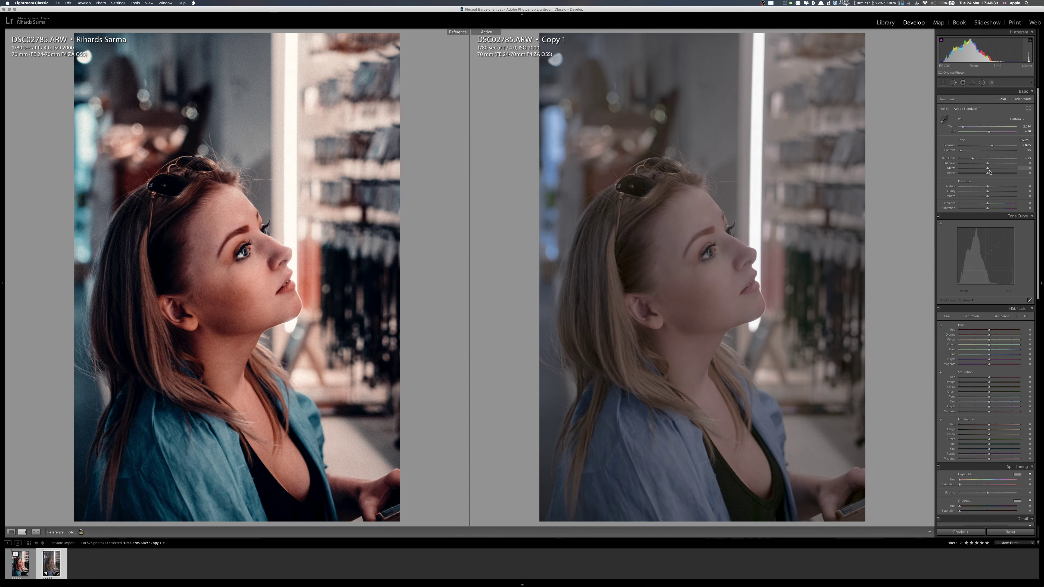
{"action": "mouse_move", "coordinate": [987, 164]}
{"action": "left_mouse_down"}
{"action": "mouse_move", "coordinate": [1002, 164]}
{"action": "mouse_move", "coordinate": [977, 168]}
{"action": "left_mouse_up"}
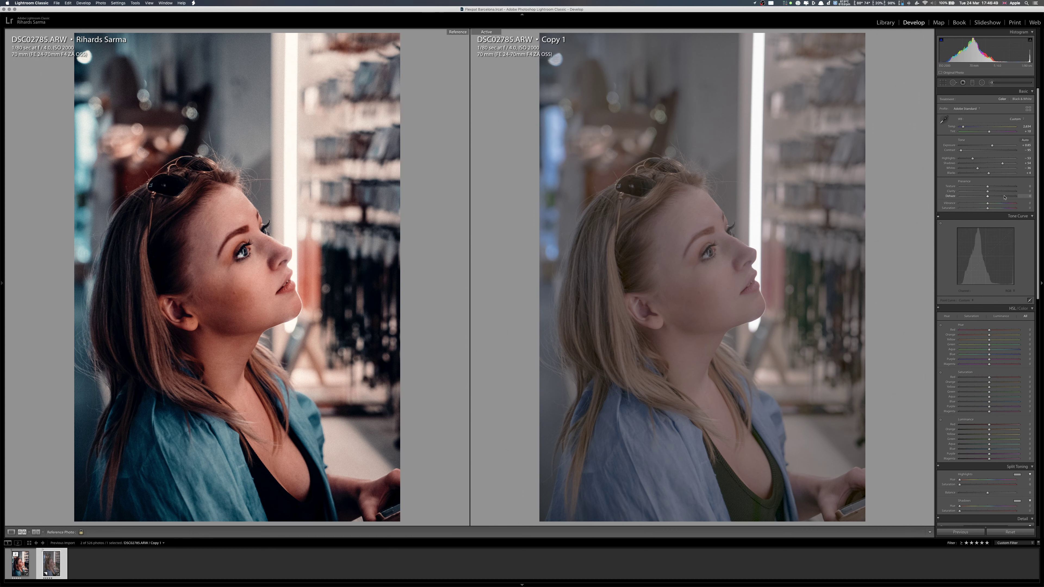
Enable the tone curve adjustment for the edited copy
{"action": "scroll", "coordinate": [996, 195], "scroll_direction": "down", "scroll_amount": 1}
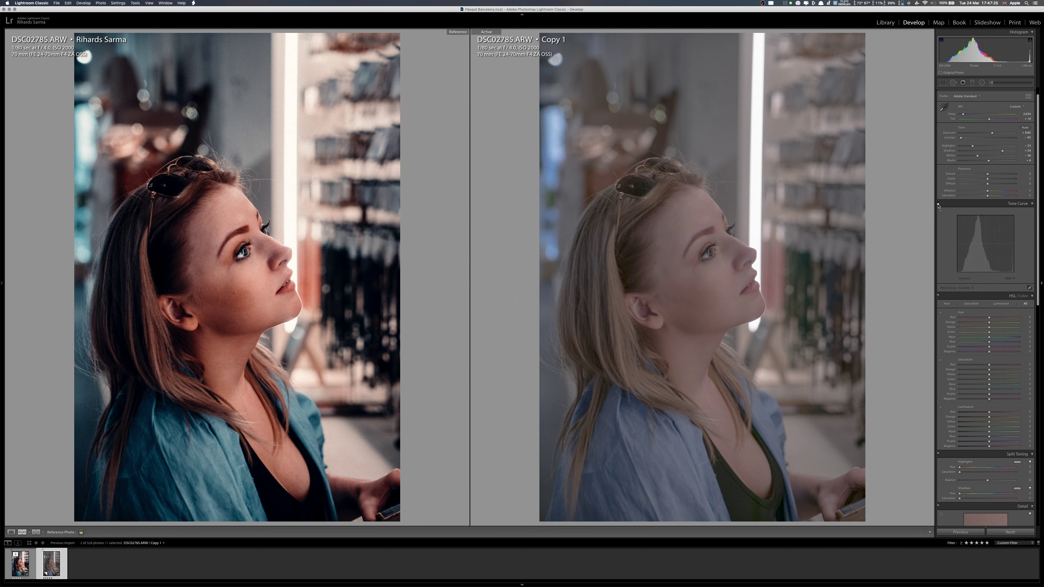
{"action": "left_click", "coordinate": [938, 204]}
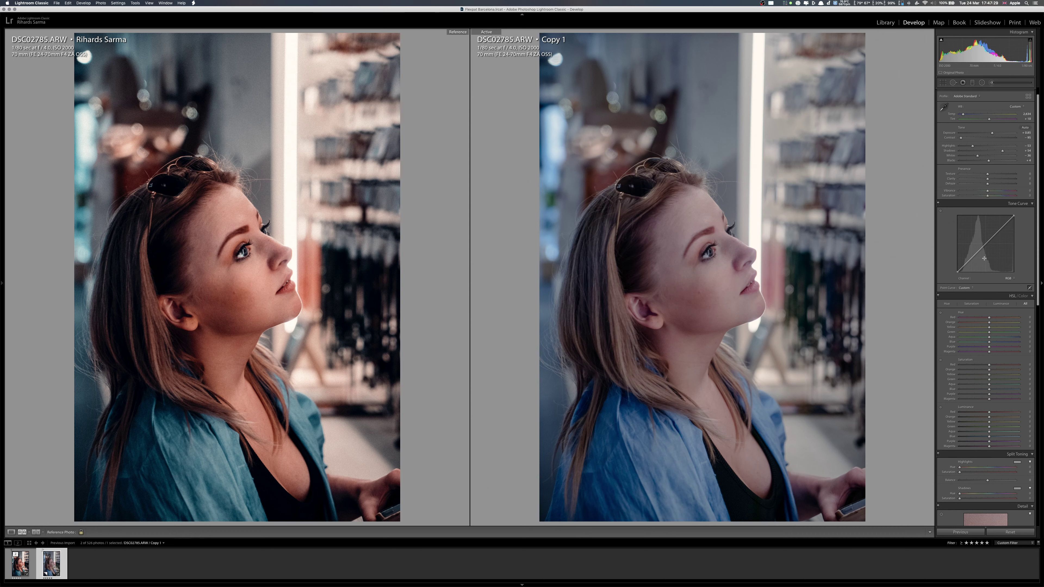
Examine the shapes of the Red, Green and Blue channel curves in the tone curve
{"action": "left_click", "coordinate": [1015, 279]}
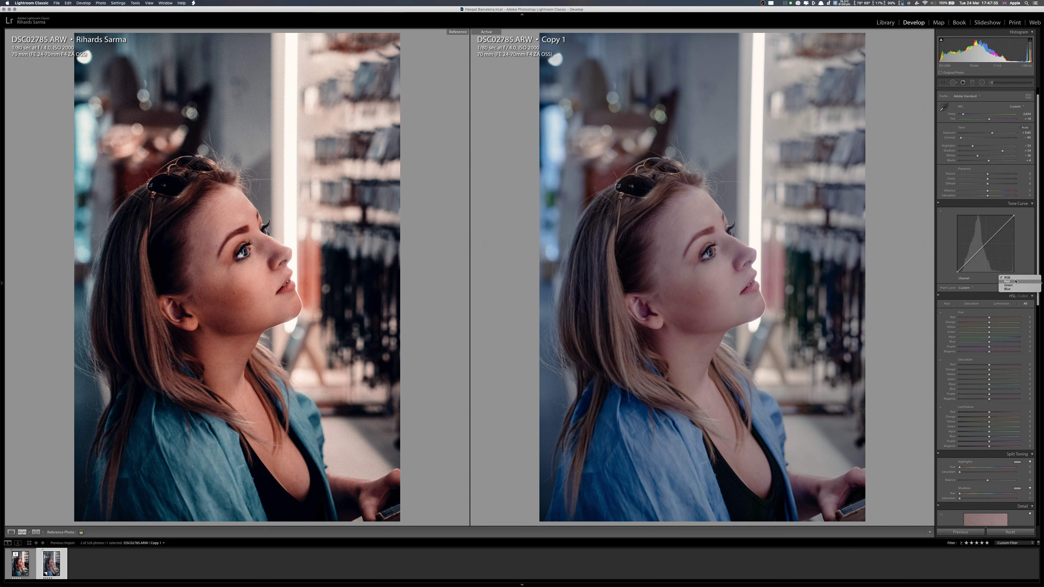
{"action": "left_click", "coordinate": [1016, 283]}
{"action": "left_click", "coordinate": [1010, 278]}
{"action": "left_click", "coordinate": [1007, 282]}
{"action": "left_click", "coordinate": [1009, 278]}
{"action": "left_click", "coordinate": [1012, 282]}
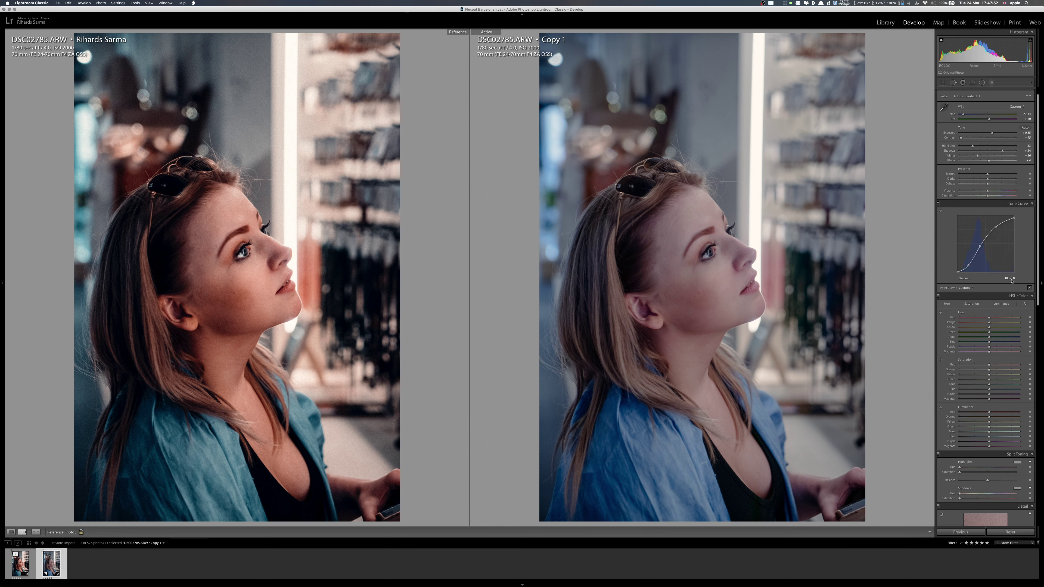
{"action": "left_click", "coordinate": [1012, 279]}
{"action": "left_click", "coordinate": [1011, 270]}
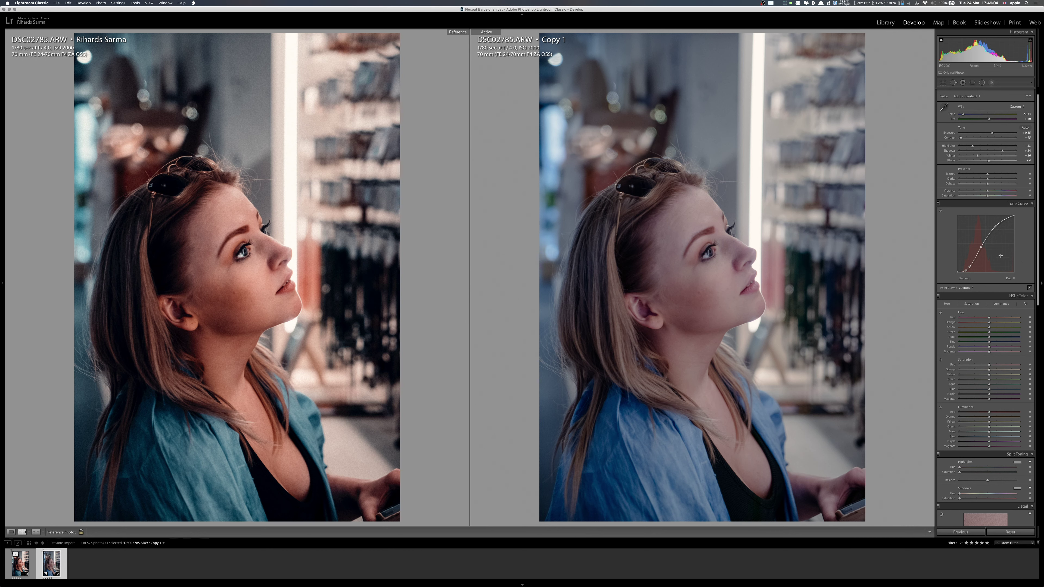
{"action": "left_click", "coordinate": [1010, 278]}
{"action": "left_click", "coordinate": [1012, 282]}
{"action": "left_click", "coordinate": [1012, 282]}
{"action": "left_click", "coordinate": [1012, 282]}
{"action": "left_click", "coordinate": [1013, 278]}
{"action": "left_click", "coordinate": [1016, 271]}
{"action": "left_click", "coordinate": [1012, 279]}
{"action": "left_click", "coordinate": [1011, 270]}
{"action": "left_click", "coordinate": [1006, 278]}
{"action": "left_click", "coordinate": [1009, 282]}
{"action": "left_click", "coordinate": [1012, 279]}
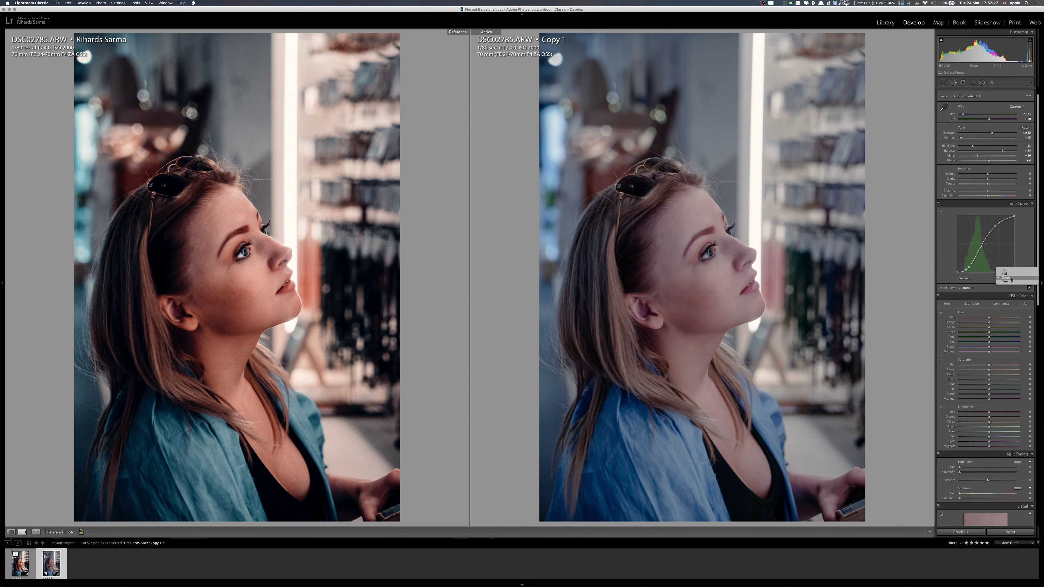
{"action": "left_click", "coordinate": [1009, 281]}
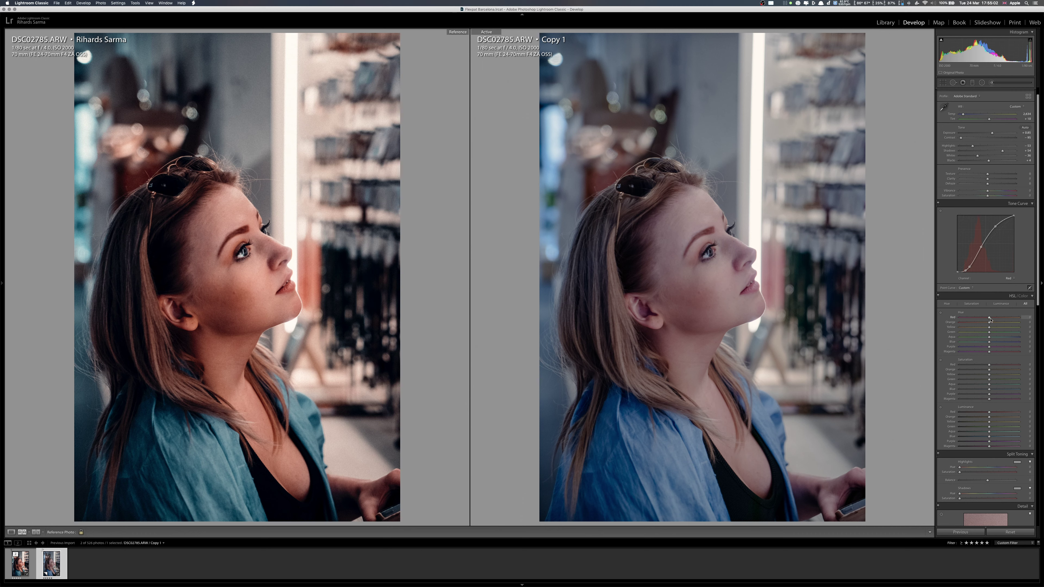
Shift the HSL hues by raising Red, Green, Aqua and Magenta and lowering Orange, Yellow, Blue and Purple
{"action": "left_click_drag", "start_coordinate": [989, 319], "coordinate": [1002, 320]}
{"action": "mouse_move", "coordinate": [977, 323]}
{"action": "left_mouse_down"}
{"action": "mouse_move", "coordinate": [990, 324]}
{"action": "mouse_move", "coordinate": [973, 327]}
{"action": "left_mouse_up"}
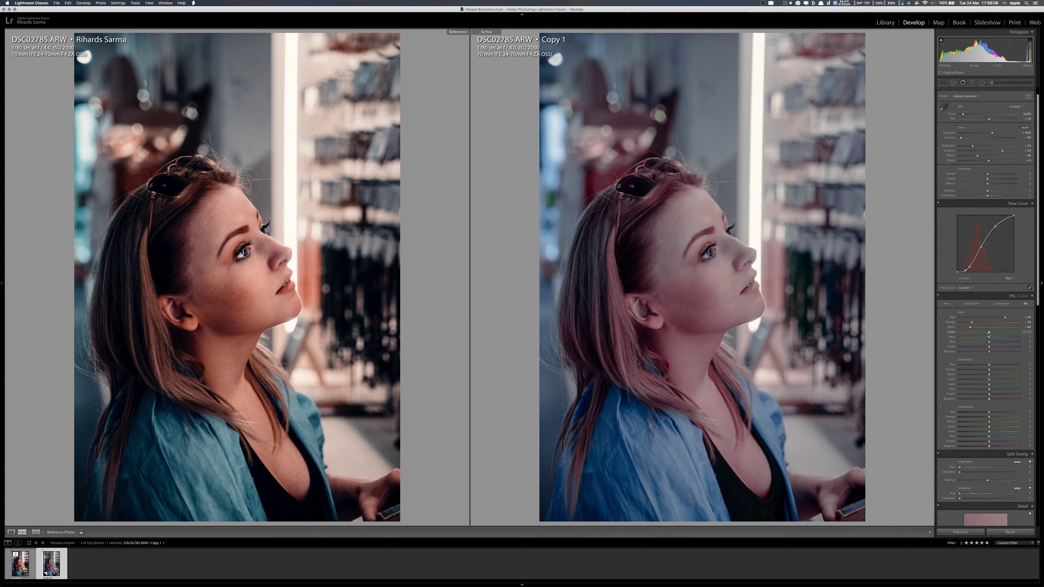
{"action": "left_click_drag", "start_coordinate": [976, 333], "coordinate": [976, 335]}
{"action": "left_click_drag", "start_coordinate": [994, 337], "coordinate": [1001, 340]}
{"action": "left_click_drag", "start_coordinate": [989, 338], "coordinate": [1007, 337]}
{"action": "left_click_drag", "start_coordinate": [983, 343], "coordinate": [985, 343]}
{"action": "left_click_drag", "start_coordinate": [988, 347], "coordinate": [964, 349]}
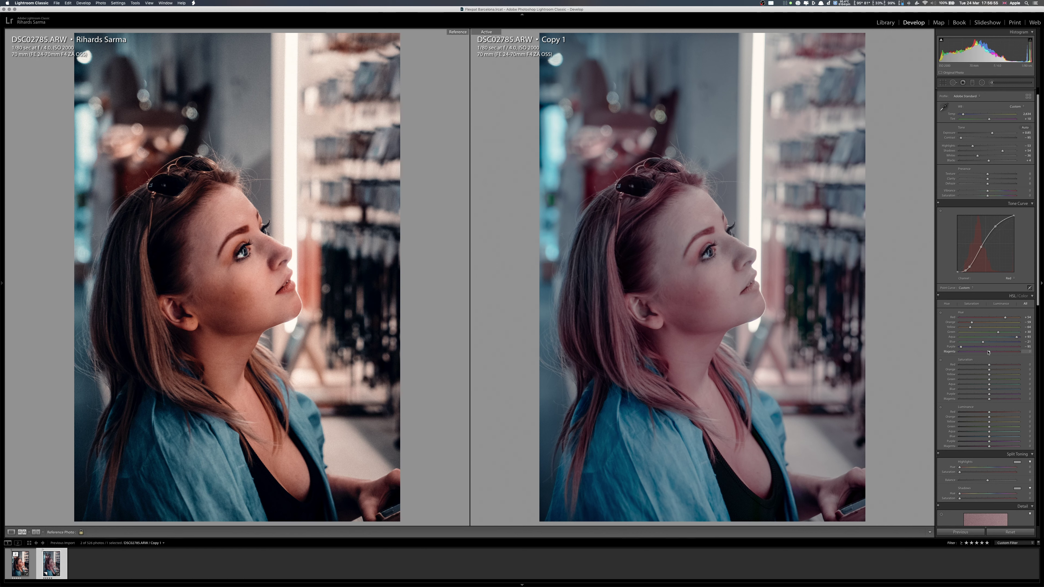
{"action": "left_click_drag", "start_coordinate": [992, 352], "coordinate": [1016, 357]}
Raise the HSL saturation of Red, Orange and Purple, and reduce that of Yellow, Green, Aqua, Blue and Magenta
{"action": "mouse_move", "coordinate": [992, 366]}
{"action": "left_mouse_down"}
{"action": "mouse_move", "coordinate": [1000, 370]}
{"action": "mouse_move", "coordinate": [988, 371]}
{"action": "left_mouse_up"}
{"action": "left_click_drag", "start_coordinate": [979, 391], "coordinate": [972, 391]}
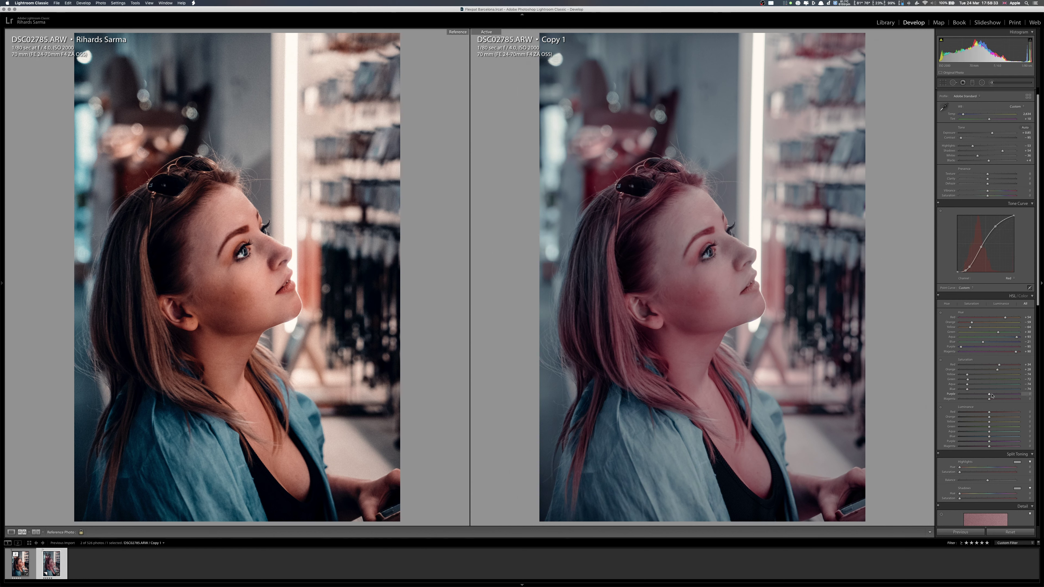
{"action": "left_click_drag", "start_coordinate": [989, 396], "coordinate": [1001, 393]}
{"action": "left_click_drag", "start_coordinate": [1019, 396], "coordinate": [1023, 397]}
{"action": "left_click_drag", "start_coordinate": [963, 402], "coordinate": [969, 402]}
Darken the Red and Orange luminance and ease back the negative Orange hue shift
{"action": "left_click_drag", "start_coordinate": [989, 413], "coordinate": [983, 413]}
{"action": "left_click_drag", "start_coordinate": [990, 418], "coordinate": [980, 419]}
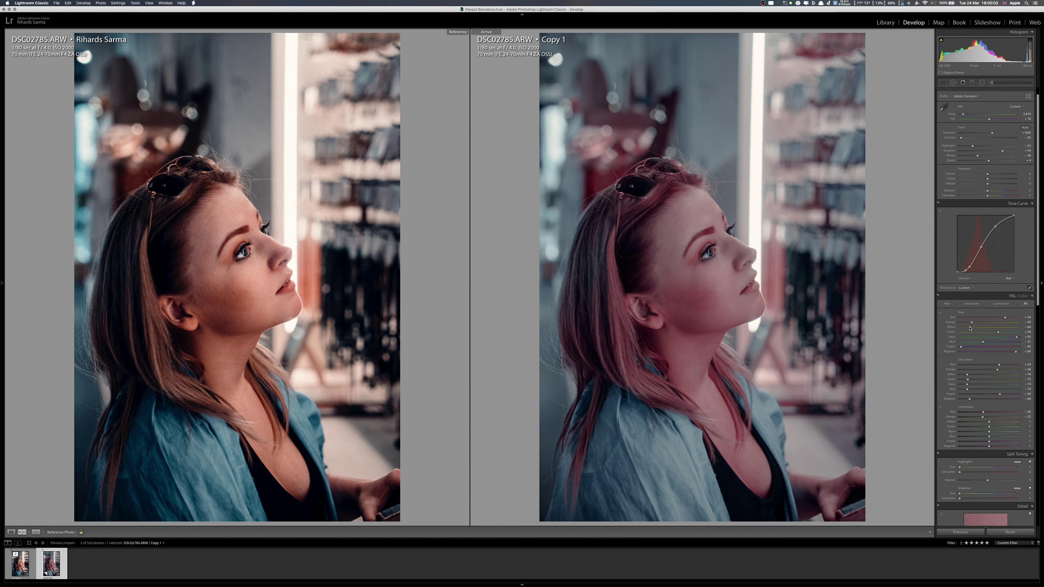
{"action": "left_click_drag", "start_coordinate": [972, 323], "coordinate": [984, 324]}
Brighten the Yellow luminance strongly and darken the Green, Aqua, Blue, Purple and Magenta luminance
{"action": "mouse_move", "coordinate": [1015, 423]}
{"action": "left_mouse_down"}
{"action": "mouse_move", "coordinate": [985, 423]}
{"action": "mouse_move", "coordinate": [1003, 429]}
{"action": "left_mouse_up"}
{"action": "left_click_drag", "start_coordinate": [989, 427], "coordinate": [964, 433]}
{"action": "left_click_drag", "start_coordinate": [975, 435], "coordinate": [969, 435]}
{"action": "mouse_move", "coordinate": [968, 432]}
{"action": "left_mouse_down"}
{"action": "mouse_move", "coordinate": [1002, 432]}
{"action": "mouse_move", "coordinate": [971, 438]}
{"action": "left_mouse_up"}
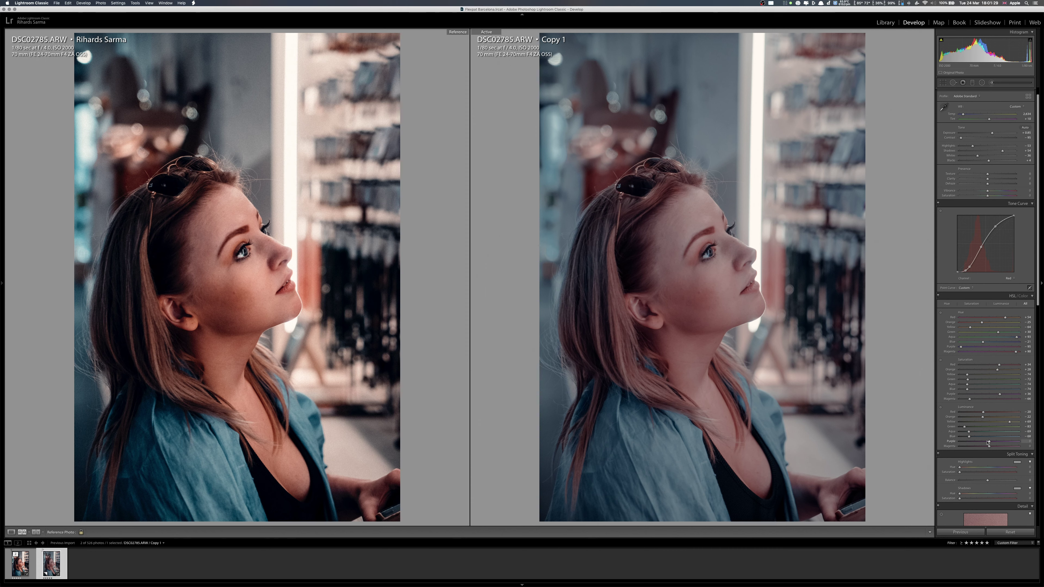
{"action": "mouse_move", "coordinate": [989, 443]}
{"action": "left_mouse_down"}
{"action": "mouse_move", "coordinate": [1006, 440]}
{"action": "mouse_move", "coordinate": [980, 442]}
{"action": "mouse_move", "coordinate": [1008, 447]}
{"action": "left_mouse_up"}
Raise the exposure and contrast, deepen the shadows and blacks, and lift the highlights slightly
{"action": "scroll", "coordinate": [1006, 380], "scroll_direction": "up", "scroll_amount": 1}
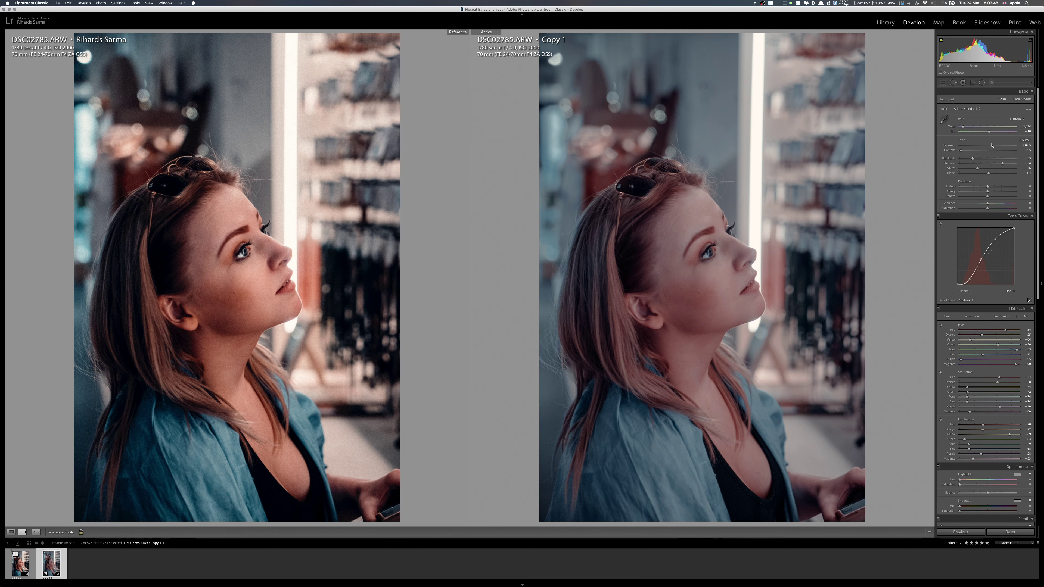
{"action": "left_click_drag", "start_coordinate": [992, 147], "coordinate": [972, 150]}
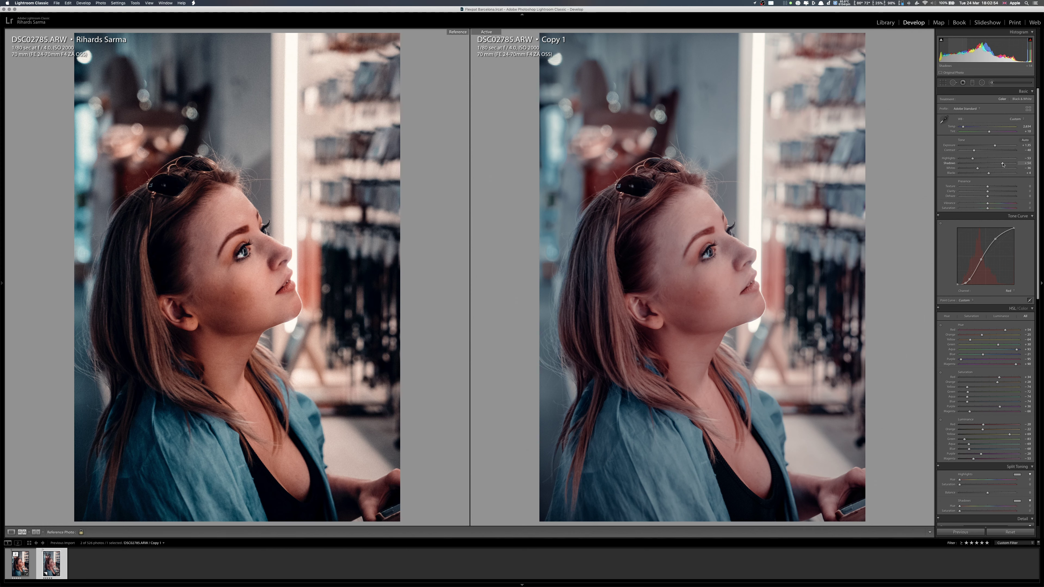
{"action": "left_click_drag", "start_coordinate": [998, 164], "coordinate": [996, 164]}
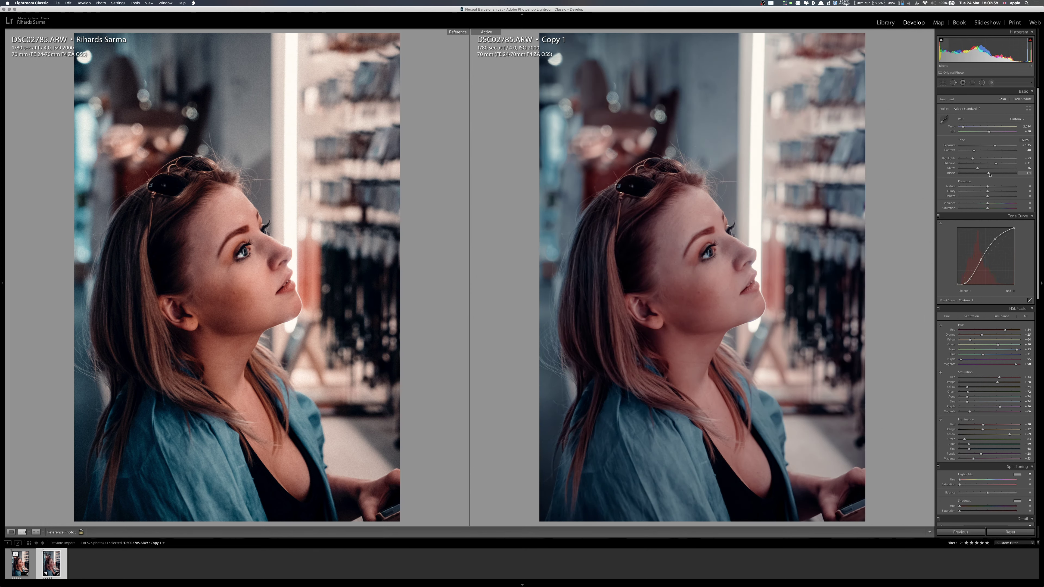
{"action": "left_click_drag", "start_coordinate": [988, 173], "coordinate": [984, 174]}
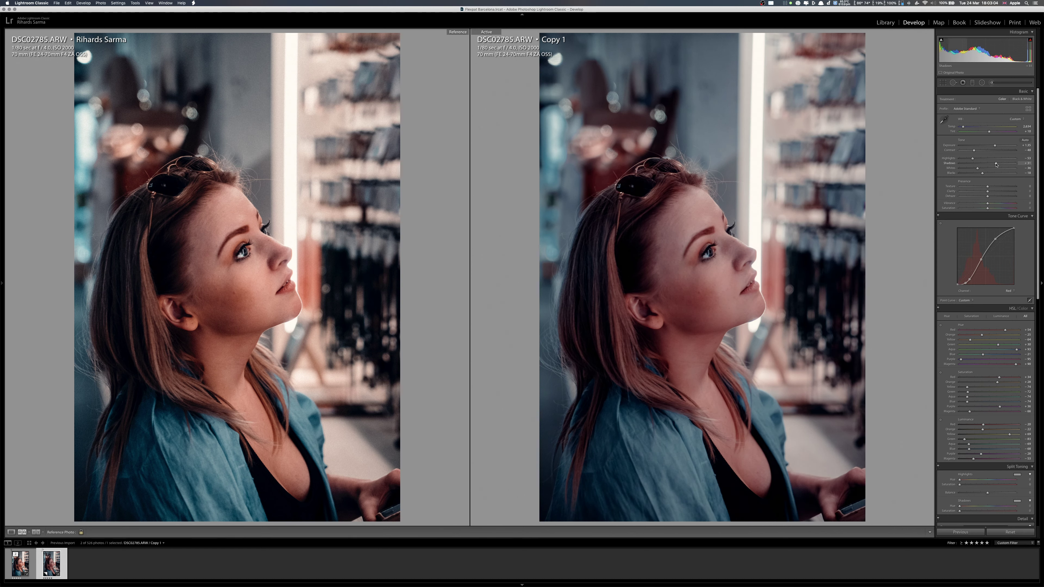
{"action": "left_click_drag", "start_coordinate": [997, 165], "coordinate": [977, 160]}
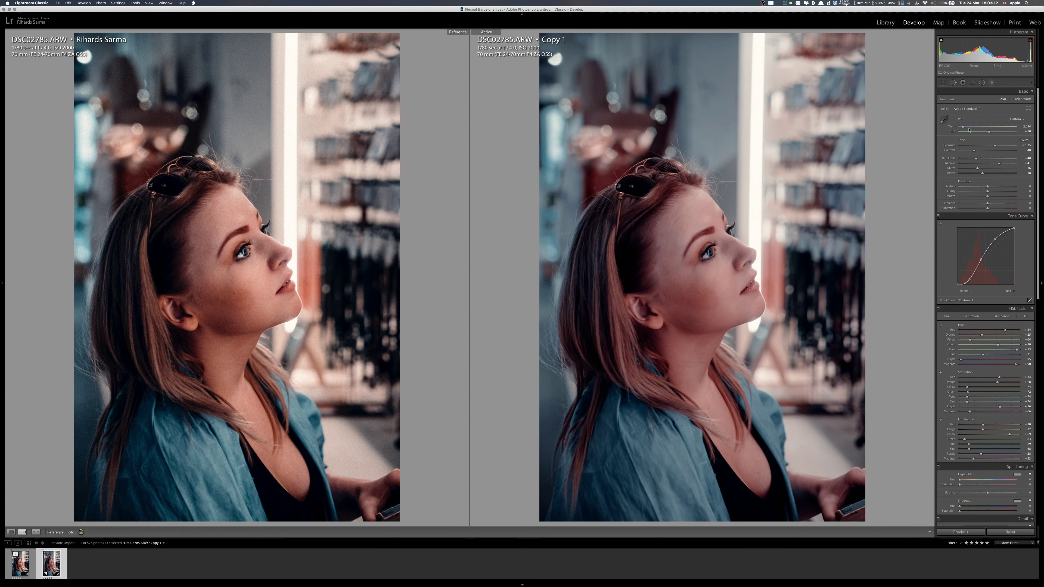
Try a warmer colour temperature with a small tint adjustment
{"action": "left_click_drag", "start_coordinate": [963, 128], "coordinate": [964, 127]}
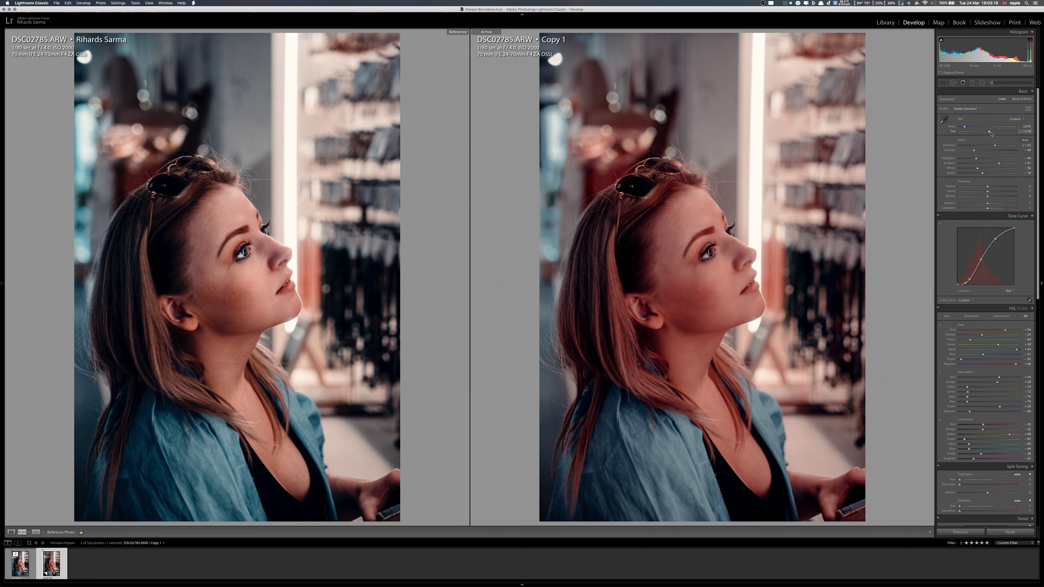
{"action": "mouse_move", "coordinate": [989, 132]}
{"action": "left_mouse_down"}
{"action": "mouse_move", "coordinate": [964, 127]}
{"action": "mouse_move", "coordinate": [989, 134]}
{"action": "left_mouse_up"}
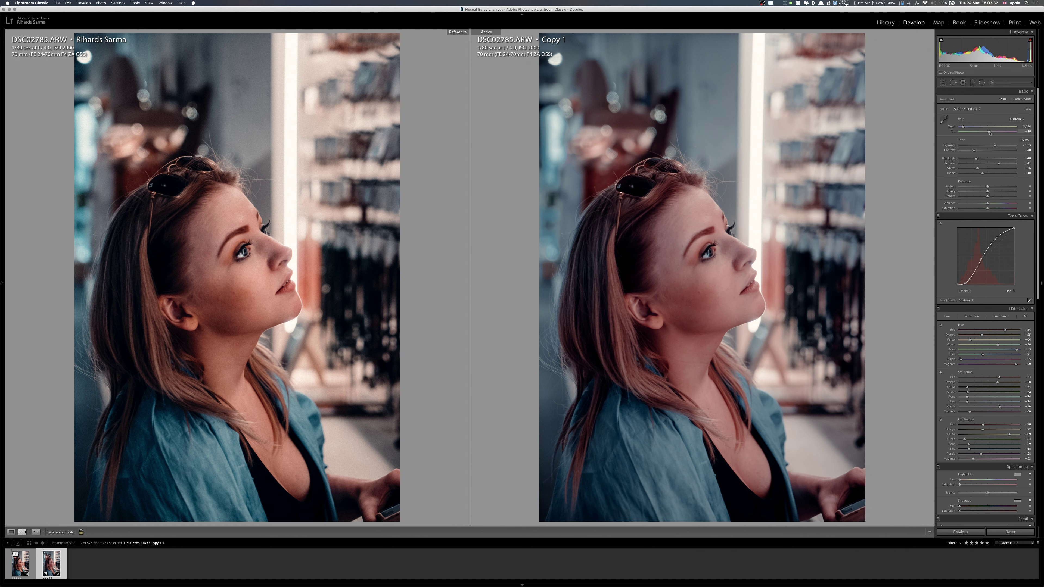
Reduce the Red hue shift, nudge the Orange and Yellow hues upward, and lower the Orange saturation
{"action": "scroll", "coordinate": [992, 190], "scroll_direction": "down", "scroll_amount": 3}
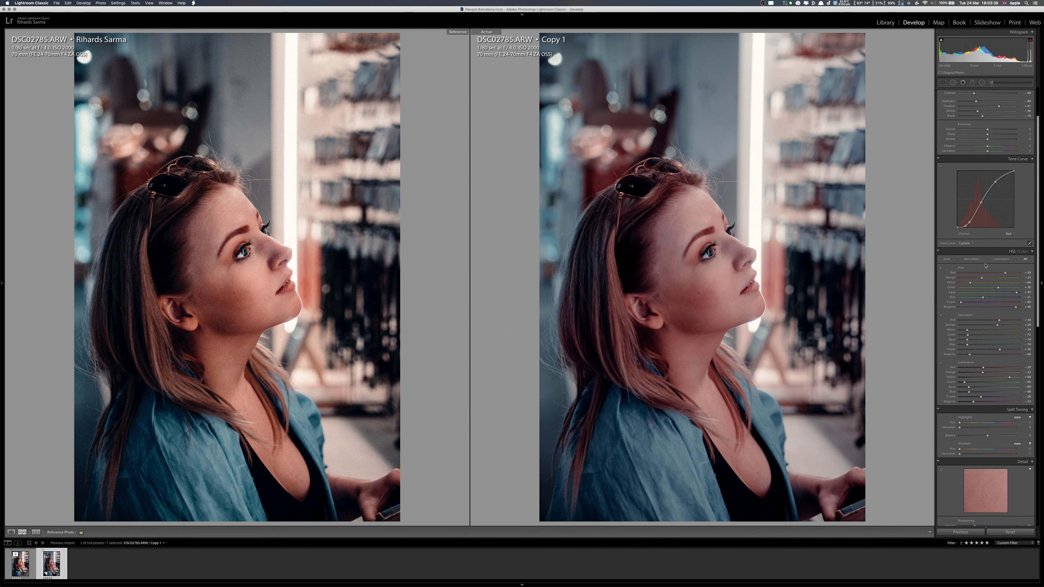
{"action": "left_click_drag", "start_coordinate": [981, 279], "coordinate": [1001, 274]}
{"action": "left_click_drag", "start_coordinate": [979, 279], "coordinate": [983, 279]}
{"action": "left_click_drag", "start_coordinate": [970, 283], "coordinate": [973, 283]}
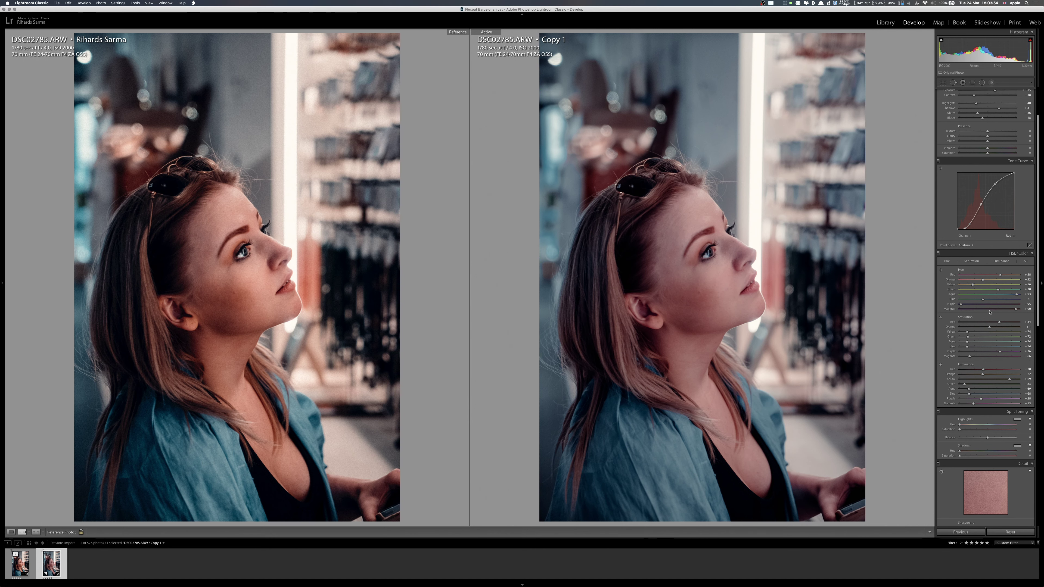
Raise the photo's overall saturation and lower its vibrance slightly
{"action": "scroll", "coordinate": [986, 231], "scroll_direction": "up", "scroll_amount": 5}
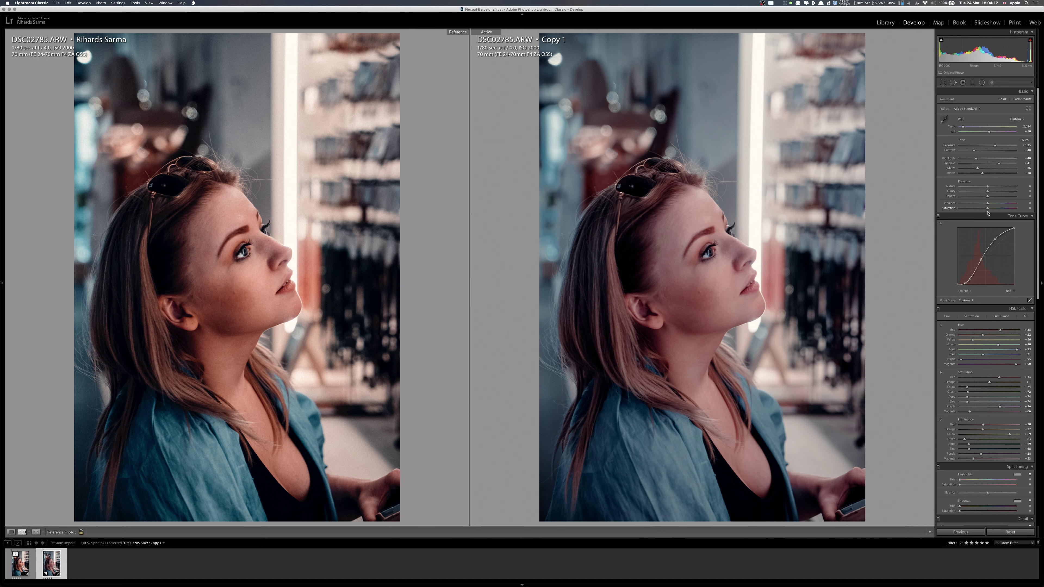
{"action": "left_click_drag", "start_coordinate": [987, 209], "coordinate": [990, 208]}
{"action": "left_click_drag", "start_coordinate": [985, 204], "coordinate": [985, 204]}
Refine the warm tones by adjusting the HSL saturation and the Orange and Yellow hues, bringing Orange close to neutral
{"action": "left_click_drag", "start_coordinate": [985, 385], "coordinate": [990, 385]}
{"action": "left_click", "coordinate": [989, 335]}
{"action": "left_click_drag", "start_coordinate": [1004, 342], "coordinate": [981, 342]}
Split-tone the shadows with a faint blue and shift the toning balance toward the highlights
{"action": "left_click_drag", "start_coordinate": [976, 508], "coordinate": [990, 508]}
{"action": "left_click_drag", "start_coordinate": [960, 511], "coordinate": [964, 513]}
{"action": "mouse_move", "coordinate": [1001, 493]}
{"action": "left_mouse_down"}
{"action": "mouse_move", "coordinate": [948, 494]}
{"action": "mouse_move", "coordinate": [988, 493]}
{"action": "left_mouse_up"}
Raise the contrast to around neutral and shift the white balance tint slightly toward green
{"action": "left_click_drag", "start_coordinate": [974, 151], "coordinate": [985, 152]}
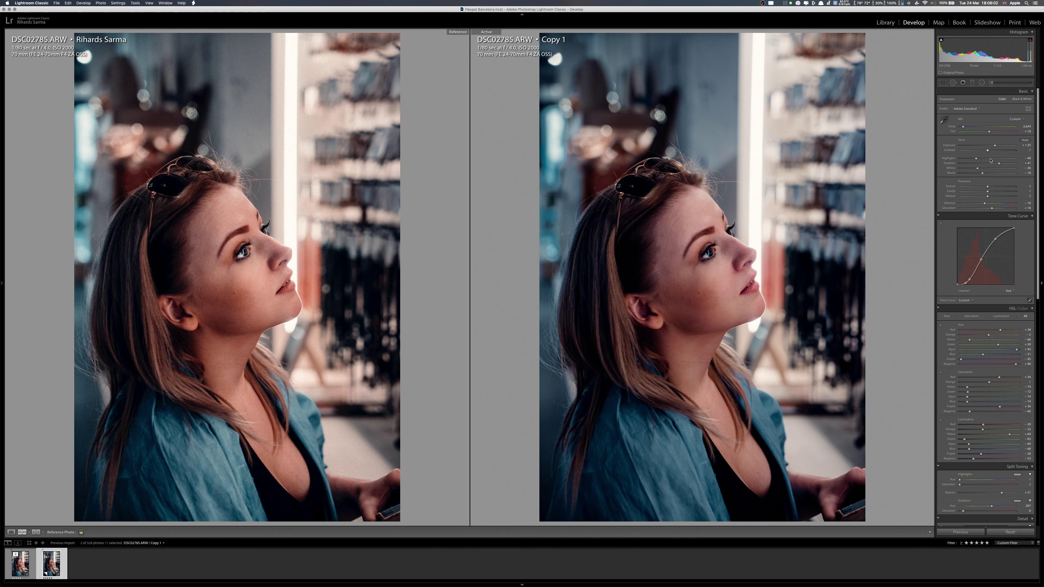
{"action": "left_click_drag", "start_coordinate": [964, 127], "coordinate": [965, 128]}
{"action": "left_click_drag", "start_coordinate": [988, 134], "coordinate": [989, 133]}
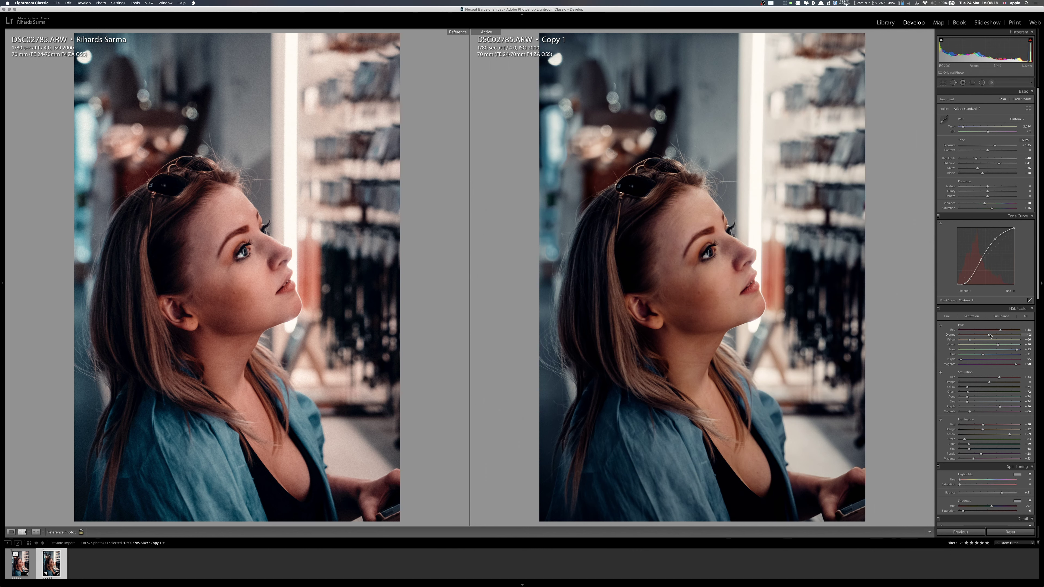
Lower the Orange and Yellow hues slightly and brighten the Blue luminance
{"action": "left_click_drag", "start_coordinate": [988, 335], "coordinate": [986, 336]}
{"action": "left_click", "coordinate": [976, 340]}
{"action": "left_click_drag", "start_coordinate": [972, 341], "coordinate": [963, 343]}
{"action": "left_click_drag", "start_coordinate": [965, 342], "coordinate": [963, 343]}
{"action": "left_click_drag", "start_coordinate": [964, 342], "coordinate": [965, 343]}
{"action": "left_click_drag", "start_coordinate": [966, 342], "coordinate": [968, 343]}
{"action": "mouse_move", "coordinate": [970, 445]}
{"action": "left_mouse_down"}
{"action": "mouse_move", "coordinate": [1014, 444]}
{"action": "mouse_move", "coordinate": [969, 444]}
{"action": "mouse_move", "coordinate": [977, 448]}
{"action": "left_mouse_up"}
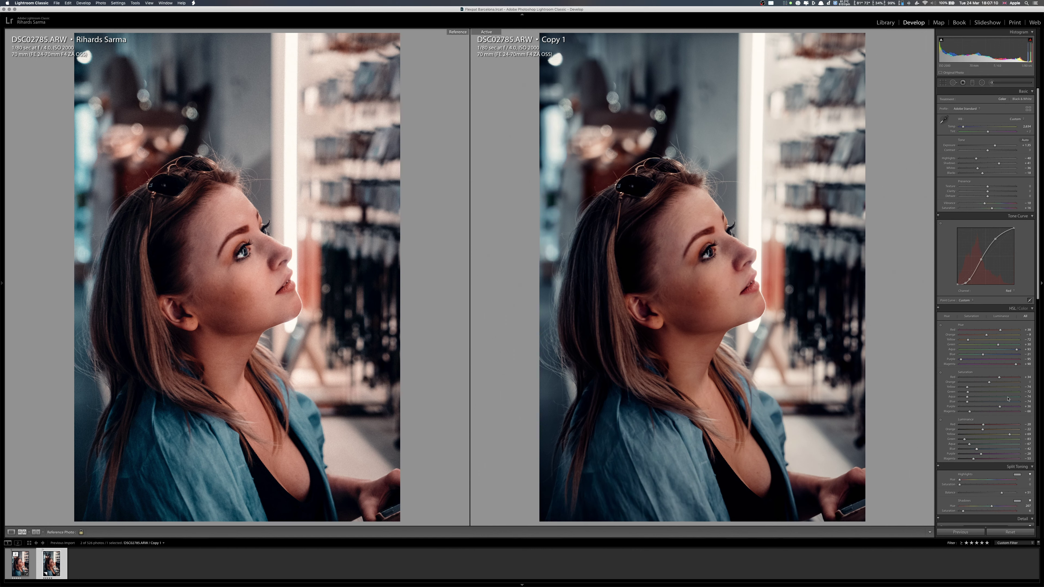
Fine-tune the blue tones' saturation and hue, and undo a trial shift of the Orange hue
{"action": "mouse_move", "coordinate": [968, 404]}
{"action": "left_mouse_down"}
{"action": "mouse_move", "coordinate": [977, 405]}
{"action": "mouse_move", "coordinate": [969, 404]}
{"action": "left_mouse_up"}
{"action": "left_click_drag", "start_coordinate": [980, 357], "coordinate": [983, 357]}
{"action": "left_click_drag", "start_coordinate": [992, 336], "coordinate": [987, 336]}
{"action": "key", "text": "super+z"}
Boost the Orange saturation, lower the Orange hue a little more, and raise the Yellow hue
{"action": "left_click_drag", "start_coordinate": [989, 384], "coordinate": [993, 385]}
{"action": "left_click_drag", "start_coordinate": [986, 336], "coordinate": [983, 335]}
{"action": "left_click_drag", "start_coordinate": [965, 341], "coordinate": [981, 340]}
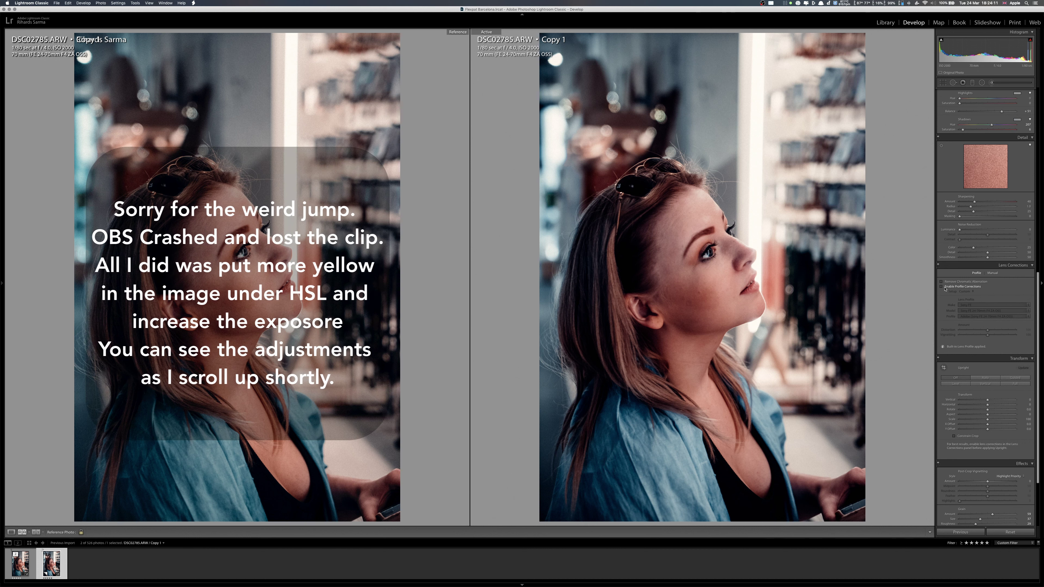
Enable the lens profile corrections and reduce their vignetting correction to the minimum
{"action": "left_click", "coordinate": [942, 286]}
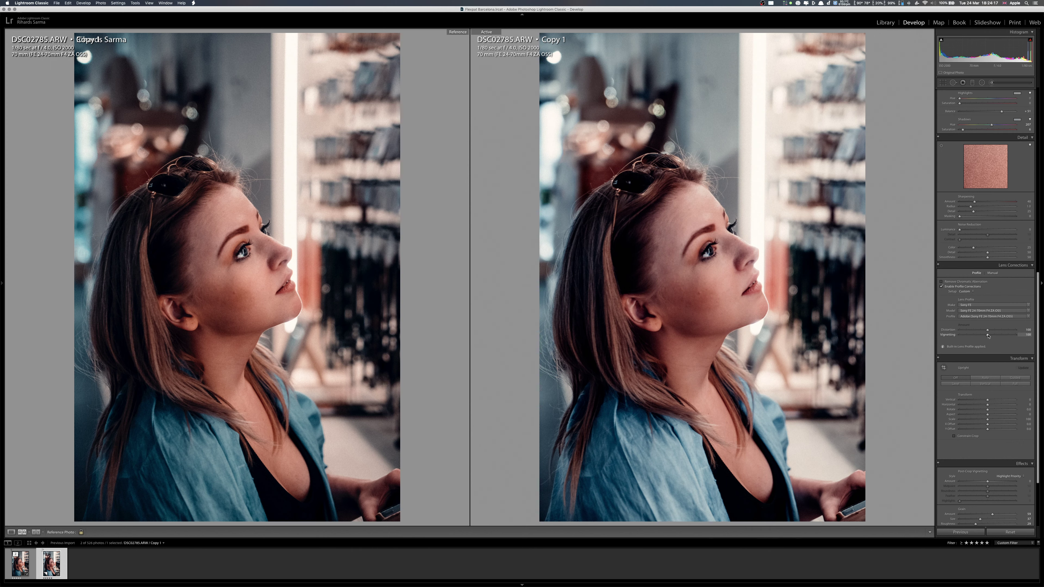
{"action": "left_click_drag", "start_coordinate": [962, 337], "coordinate": [957, 336]}
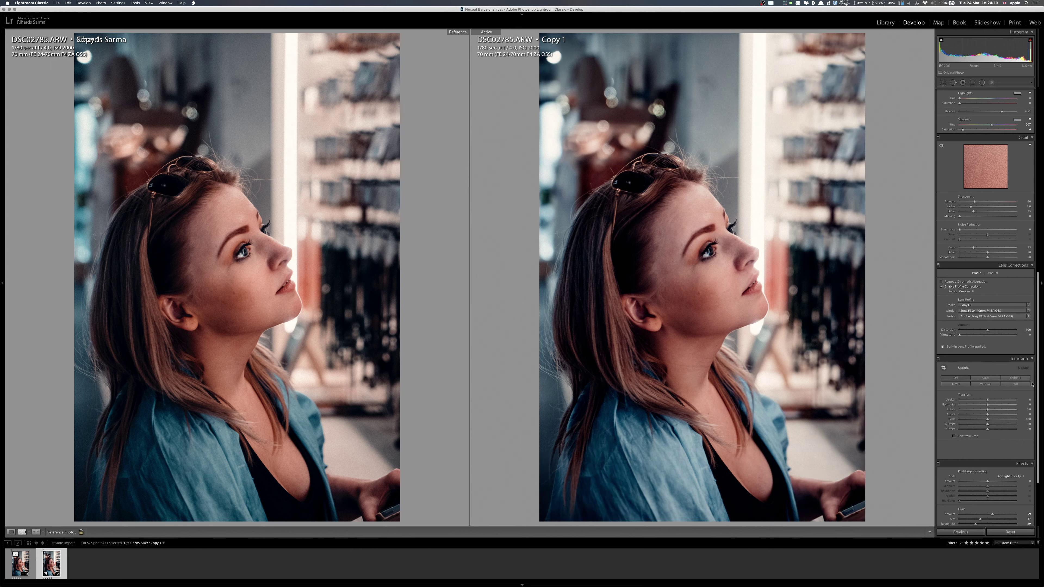
Fine-tune the camera calibration: shift the shadow tint, raise the red primary hue and saturation, lower the green hue slightly, and boost blue saturation
{"action": "scroll", "coordinate": [982, 364], "scroll_direction": "down", "scroll_amount": 3}
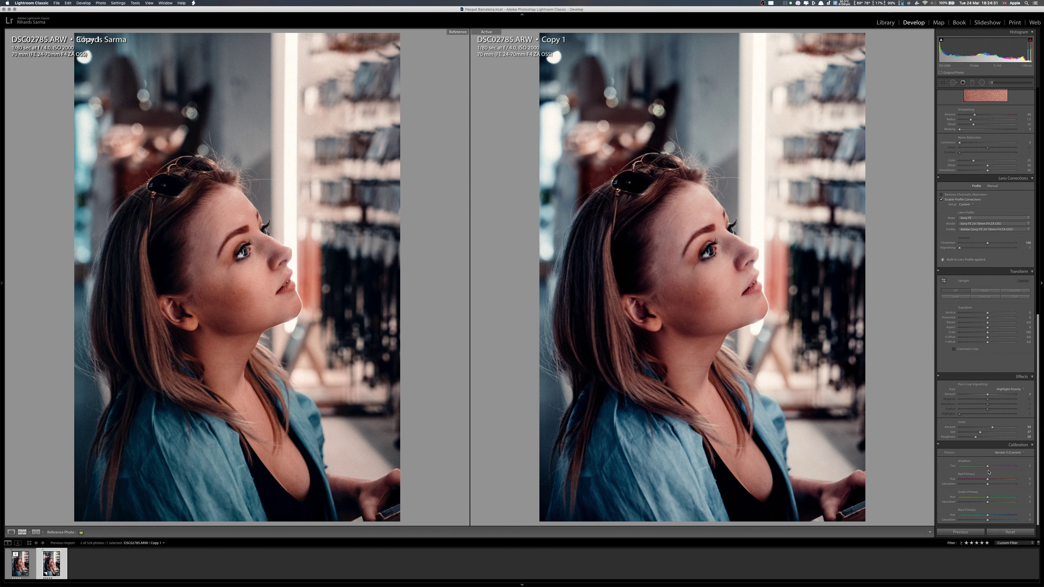
{"action": "mouse_move", "coordinate": [987, 467]}
{"action": "left_mouse_down"}
{"action": "mouse_move", "coordinate": [997, 467]}
{"action": "mouse_move", "coordinate": [987, 467]}
{"action": "left_mouse_up"}
{"action": "left_click_drag", "start_coordinate": [991, 498], "coordinate": [977, 497]}
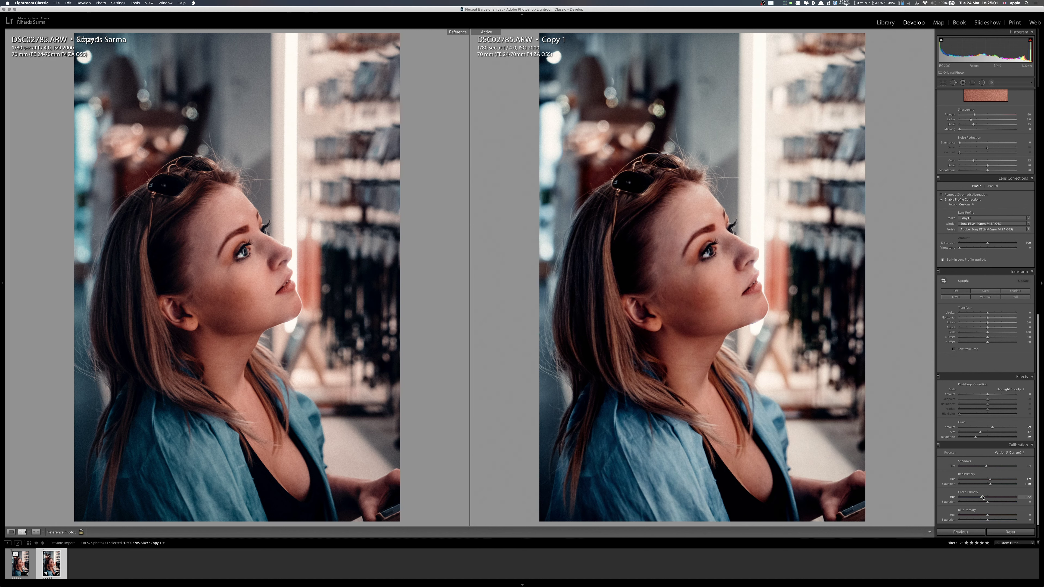
{"action": "left_click_drag", "start_coordinate": [982, 498], "coordinate": [986, 497]}
{"action": "left_click_drag", "start_coordinate": [983, 521], "coordinate": [994, 522]}
Review the HSL, split toning and lens settings, and adjust the photo's grain in the Effects settings
{"action": "scroll", "coordinate": [991, 394], "scroll_direction": "up", "scroll_amount": 2}
{"action": "scroll", "coordinate": [991, 394], "scroll_direction": "up", "scroll_amount": 15}
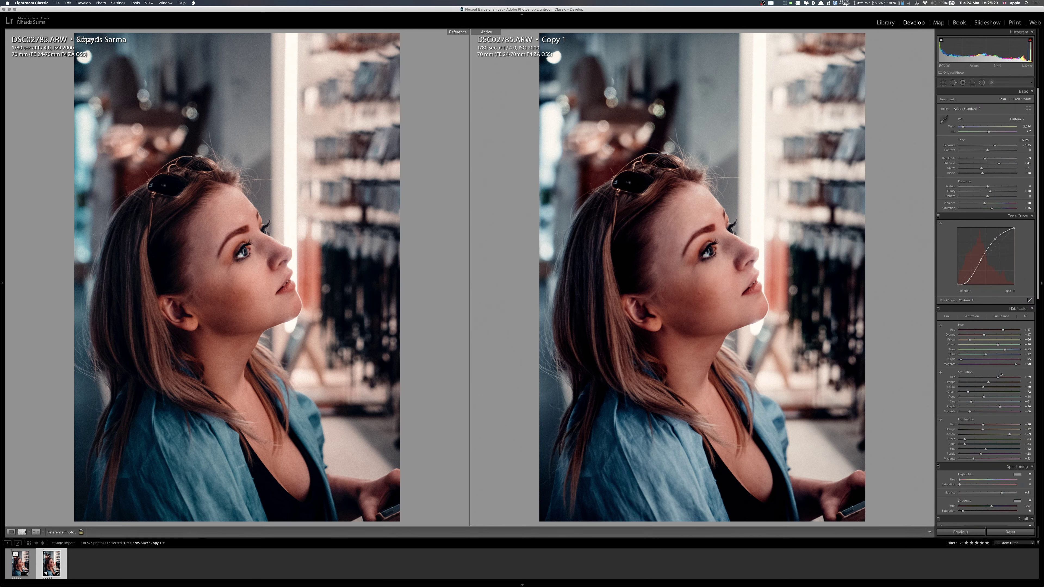
{"action": "scroll", "coordinate": [1008, 434], "scroll_direction": "down", "scroll_amount": 14}
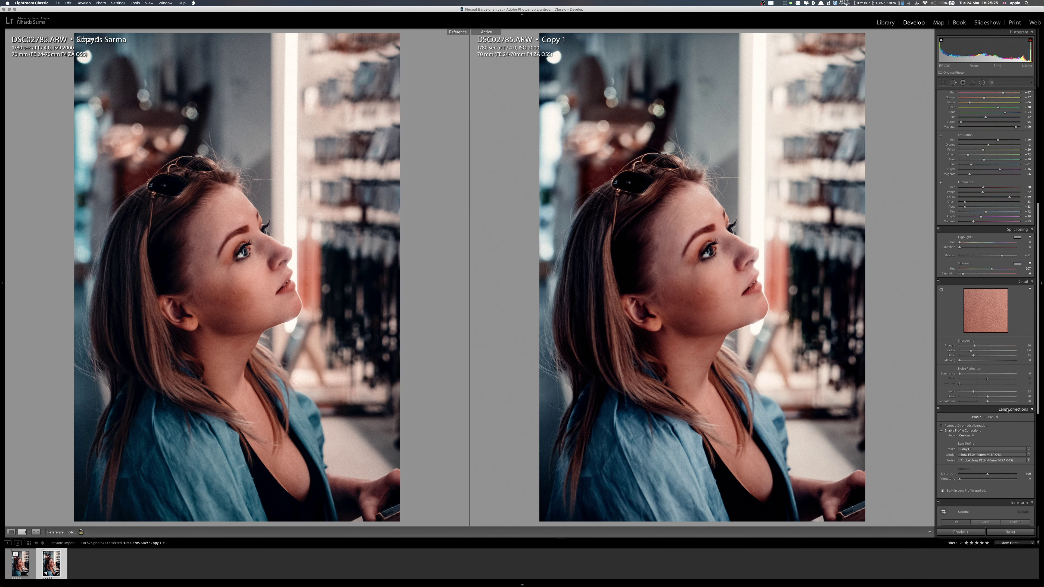
{"action": "scroll", "coordinate": [1005, 413], "scroll_direction": "down", "scroll_amount": 4}
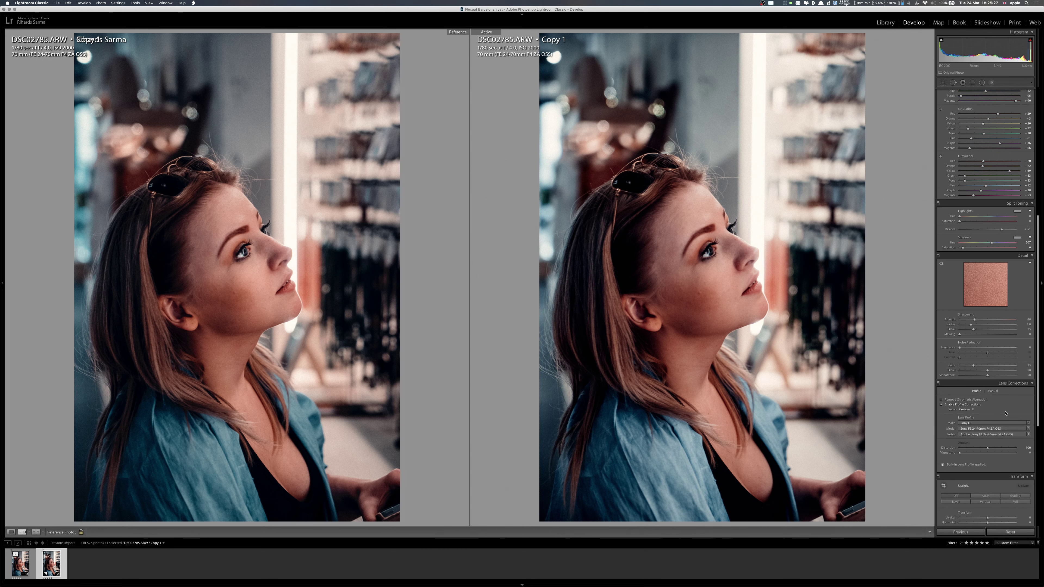
{"action": "scroll", "coordinate": [1005, 413], "scroll_direction": "down", "scroll_amount": 4}
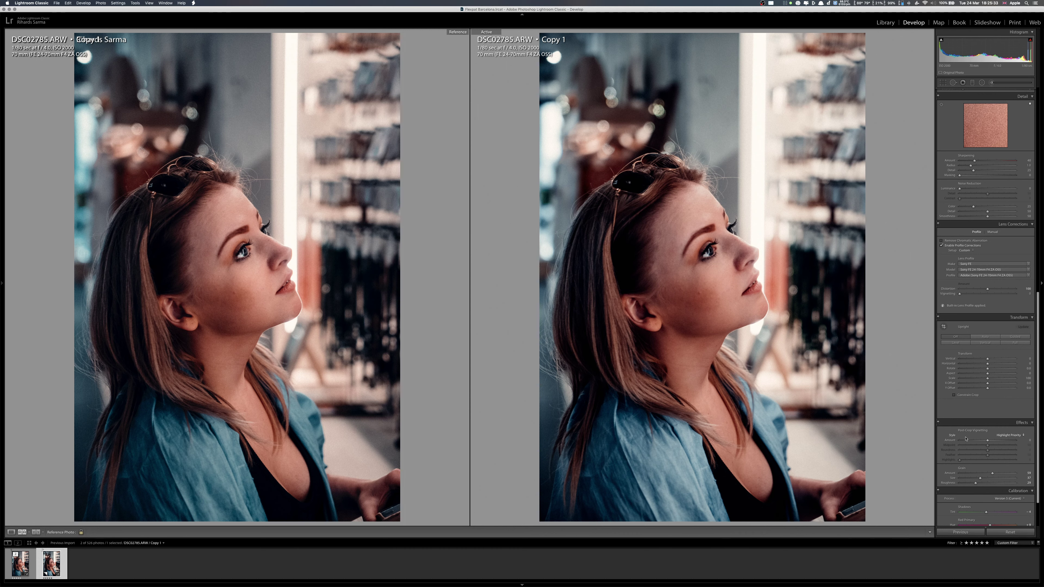
{"action": "double_click", "coordinate": [991, 472]}
{"action": "left_click", "coordinate": [966, 476]}
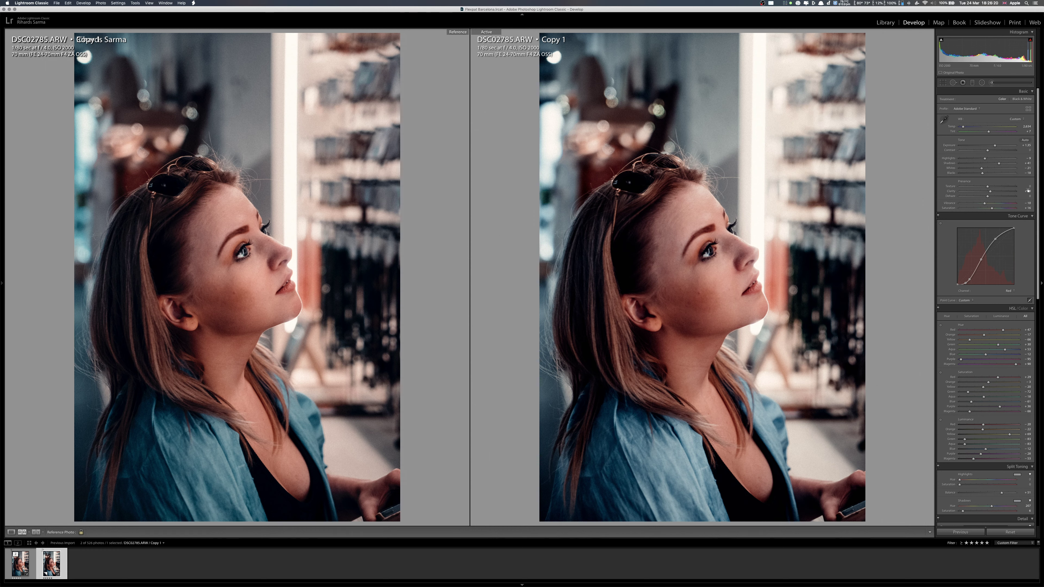
Paint an Adjustment Brush mask over the iris of the woman's near eye
{"action": "left_click", "coordinate": [994, 82]}
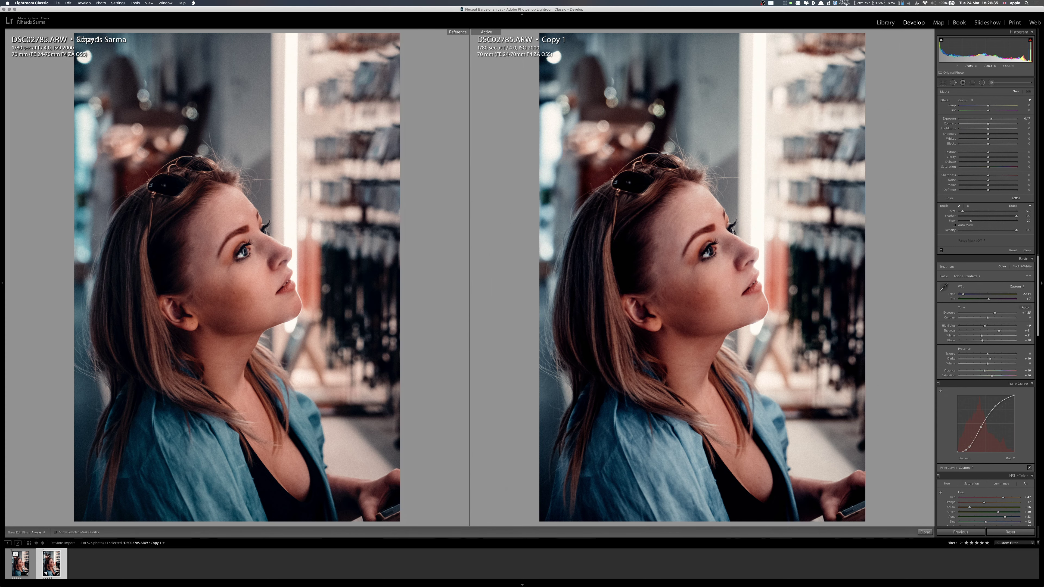
{"action": "left_click", "coordinate": [705, 251]}
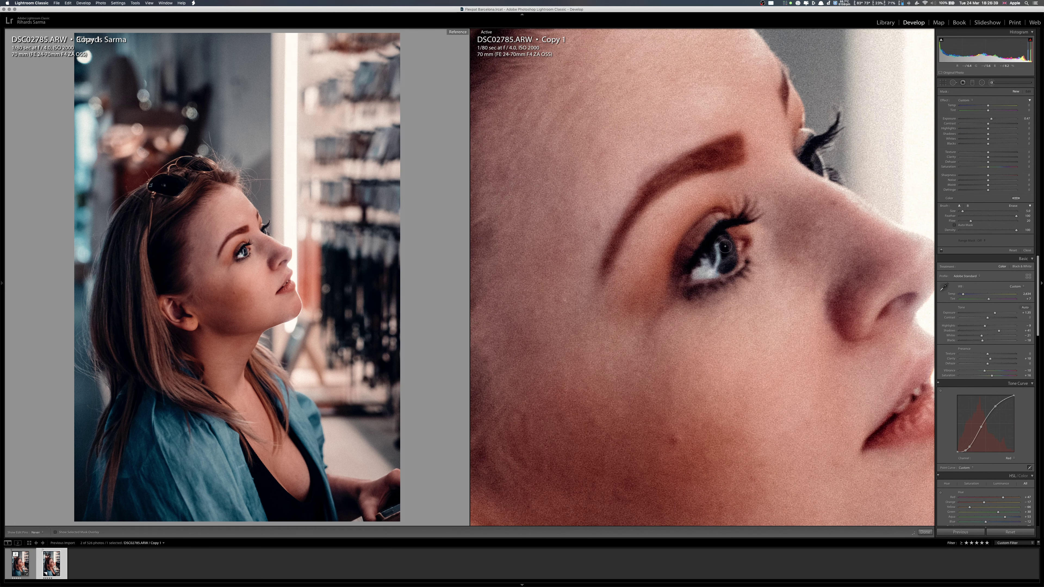
{"action": "left_click", "coordinate": [727, 259]}
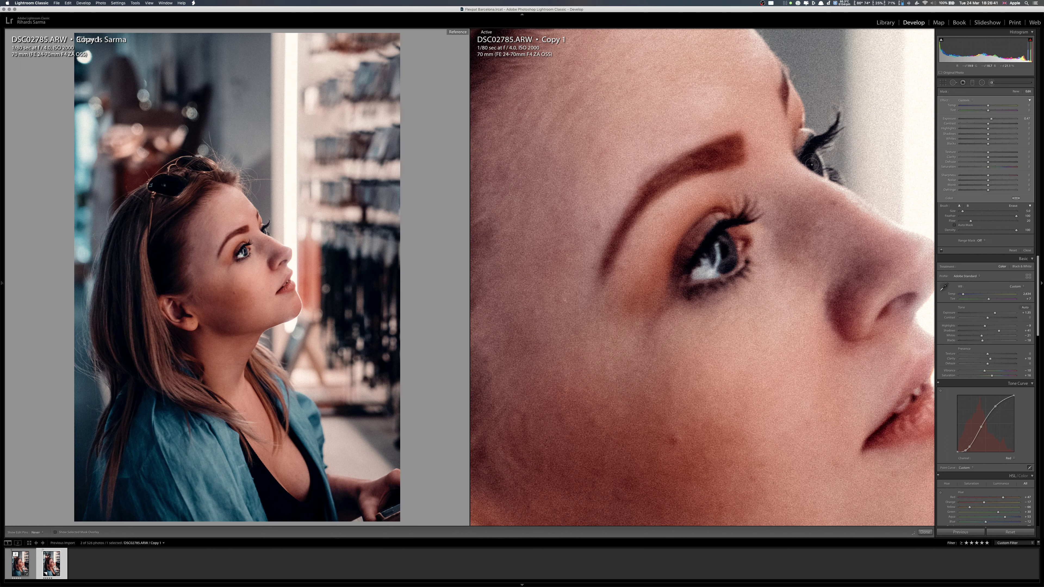
{"action": "key", "text": "h"}
{"action": "key", "text": "bracketright"}
Fine-tune the iris mask's tonal sliders, raise its clarity slightly, and finish the brush adjustment
{"action": "left_click_drag", "start_coordinate": [1006, 130], "coordinate": [1012, 130]}
{"action": "left_click_drag", "start_coordinate": [1019, 136], "coordinate": [990, 137]}
{"action": "left_click_drag", "start_coordinate": [989, 160], "coordinate": [992, 160]}
{"action": "key", "text": "k"}
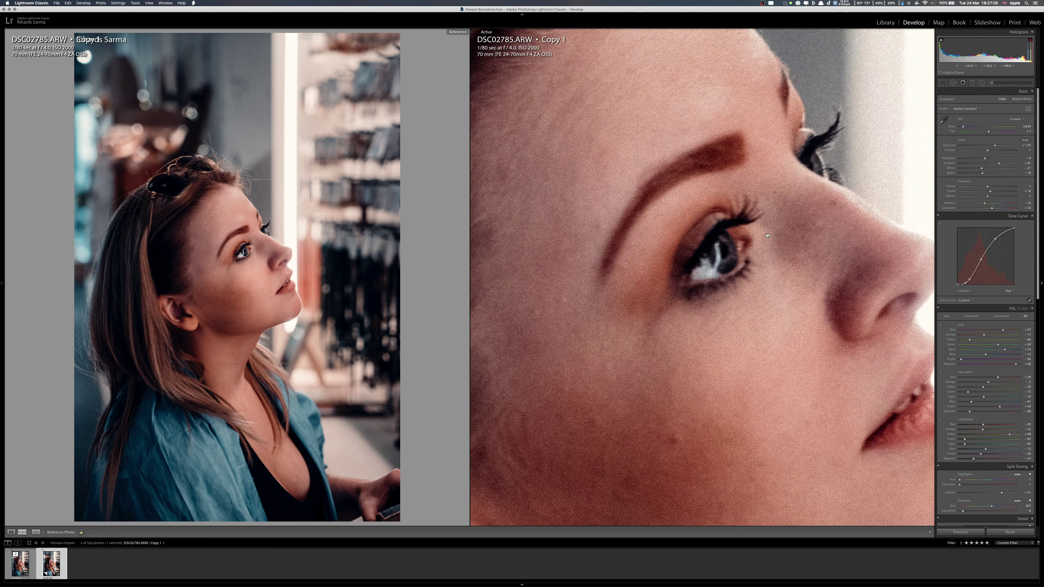
{"action": "left_click", "coordinate": [768, 236]}
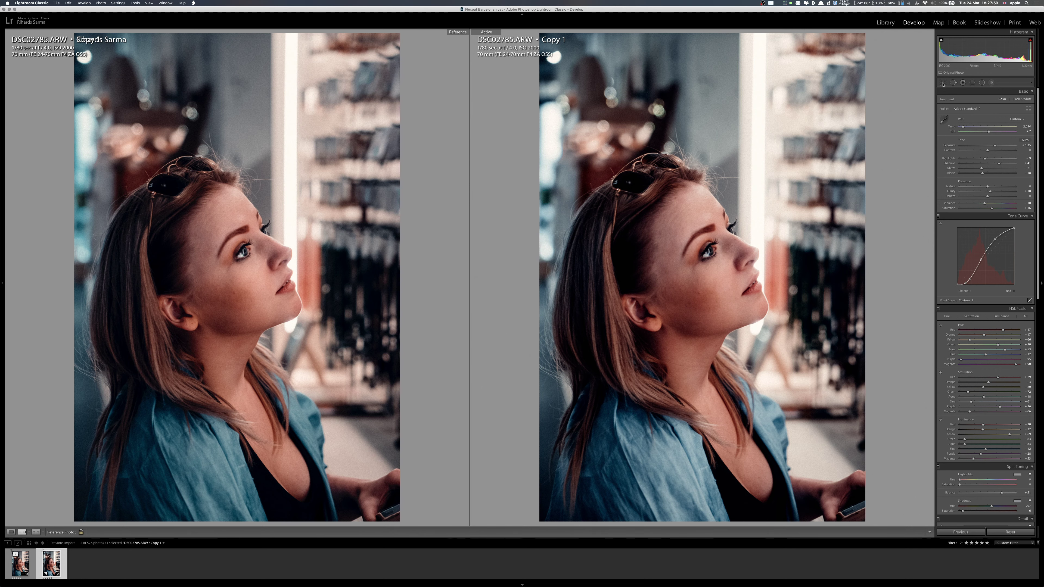
Leave the reference comparison and straighten the photo with the Crop tool by rotating it slightly counterclockwise
{"action": "left_click", "coordinate": [943, 83]}
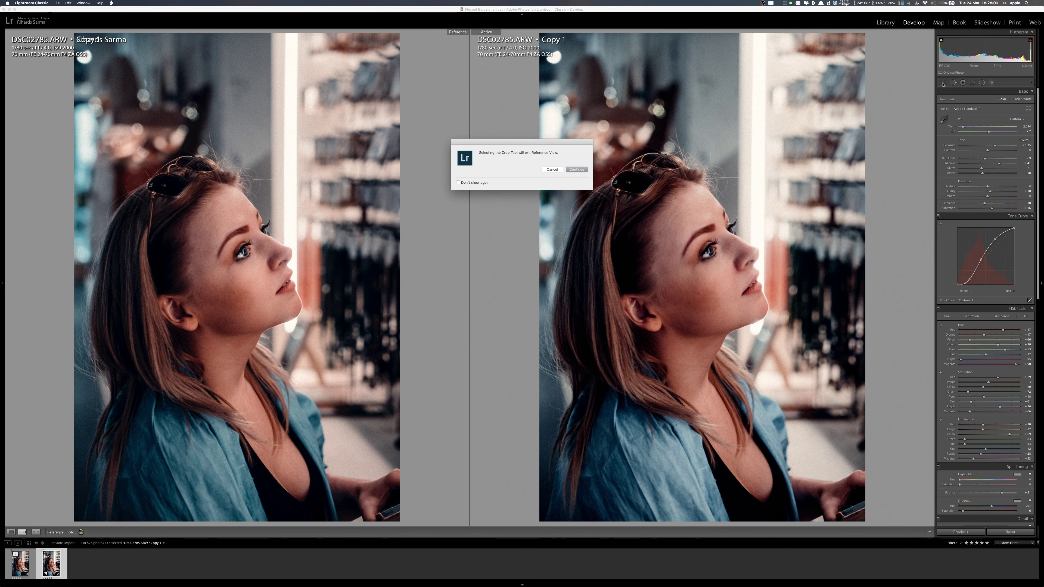
{"action": "left_click", "coordinate": [581, 171]}
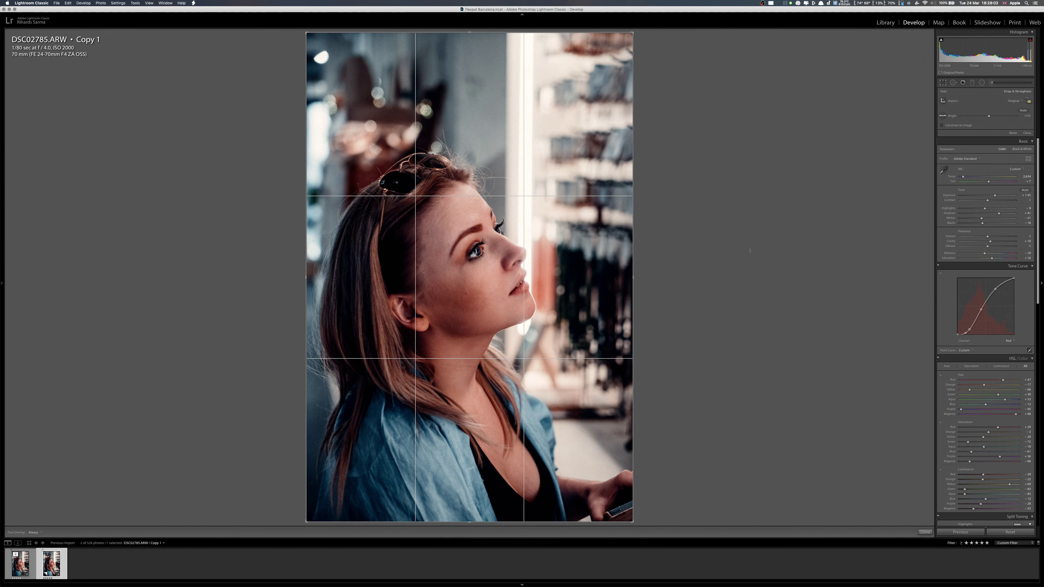
{"action": "left_click_drag", "start_coordinate": [749, 250], "coordinate": [751, 249]}
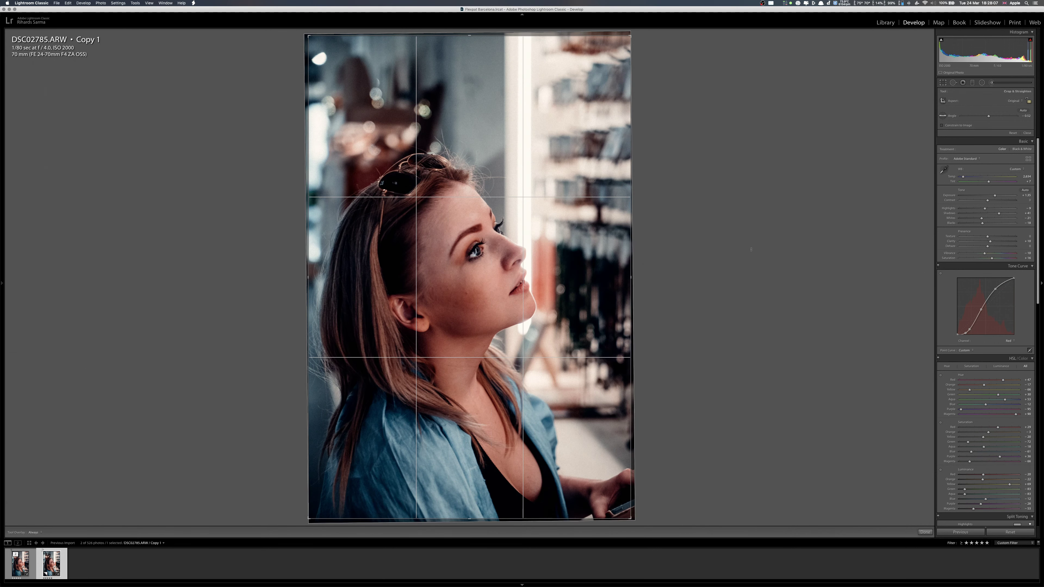
{"action": "key", "text": "Return"}
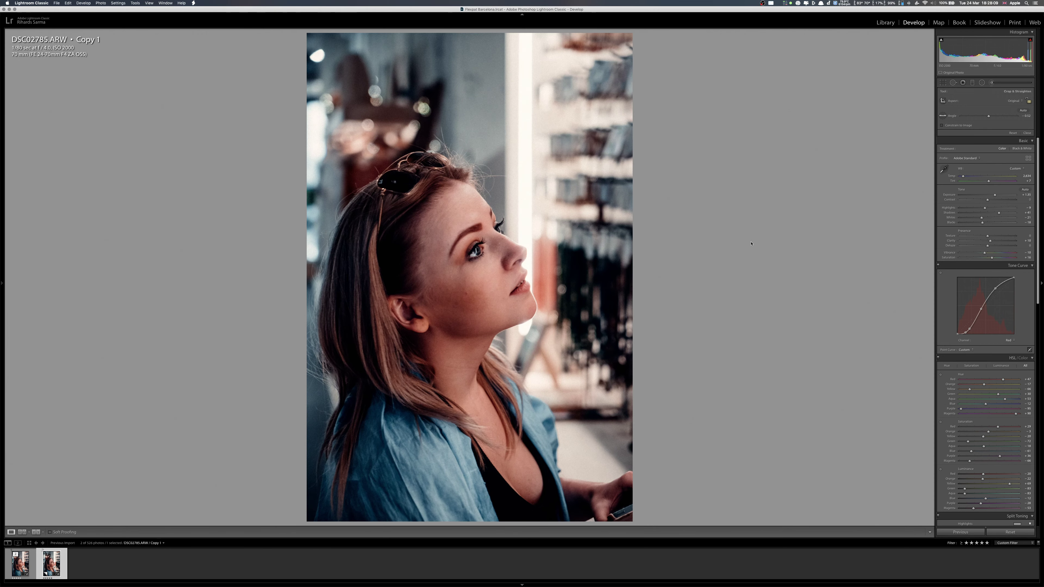